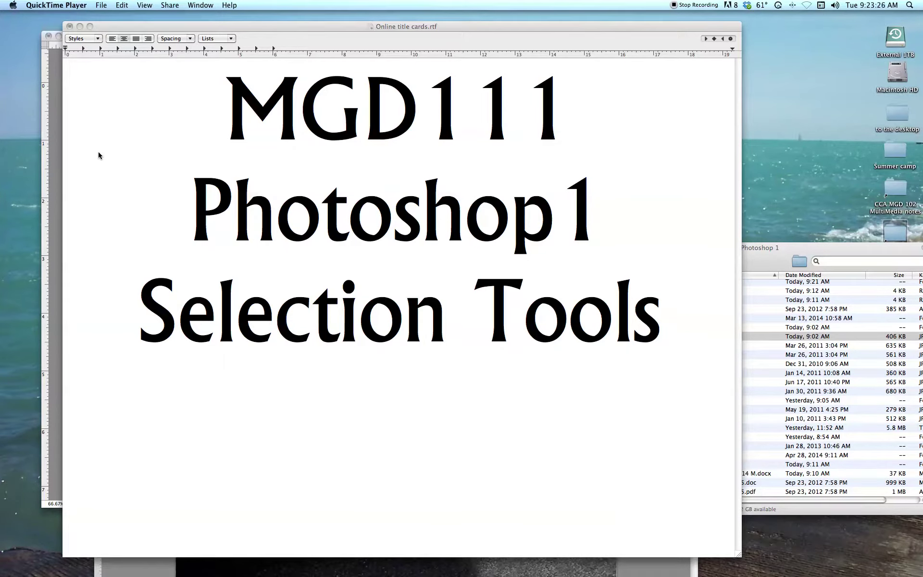
- Bring the MGD111 Photoshop1 Selection Tools title card forward in TextEdit
click(229, 26)
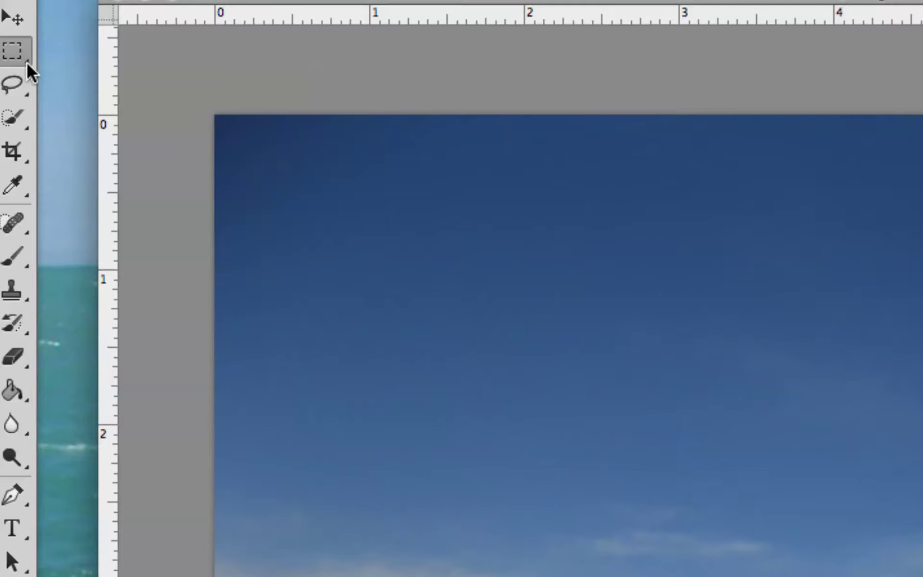
- With the Elliptical Marquee Tool, join three overlapping ovals into a cloud shape in the sky
click(27, 62)
click(105, 69)
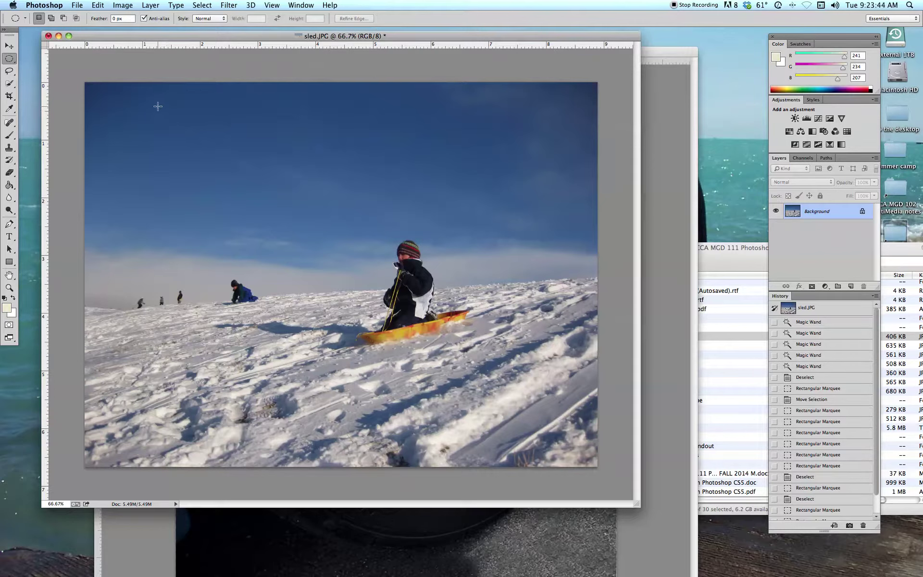
drag(157, 106, 409, 217)
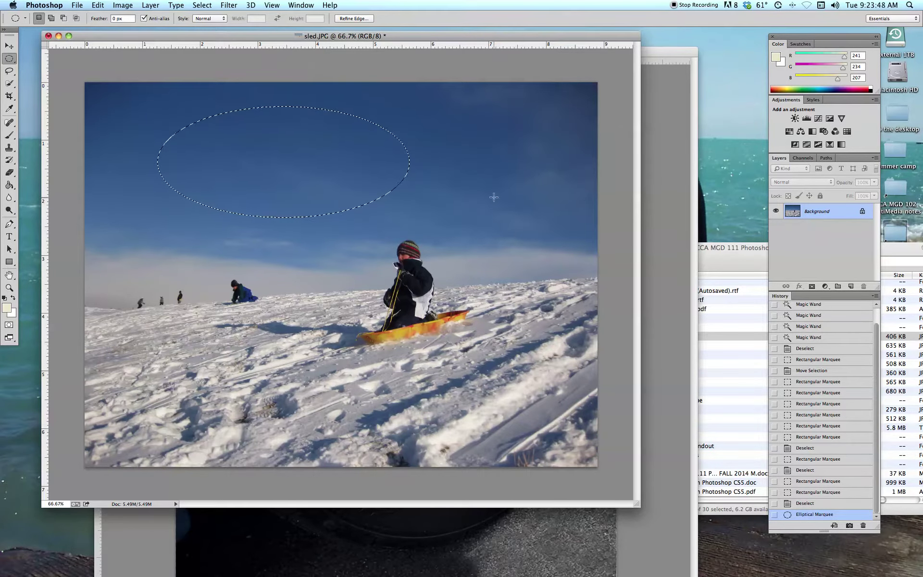
key(shift)
drag(352, 98, 486, 168)
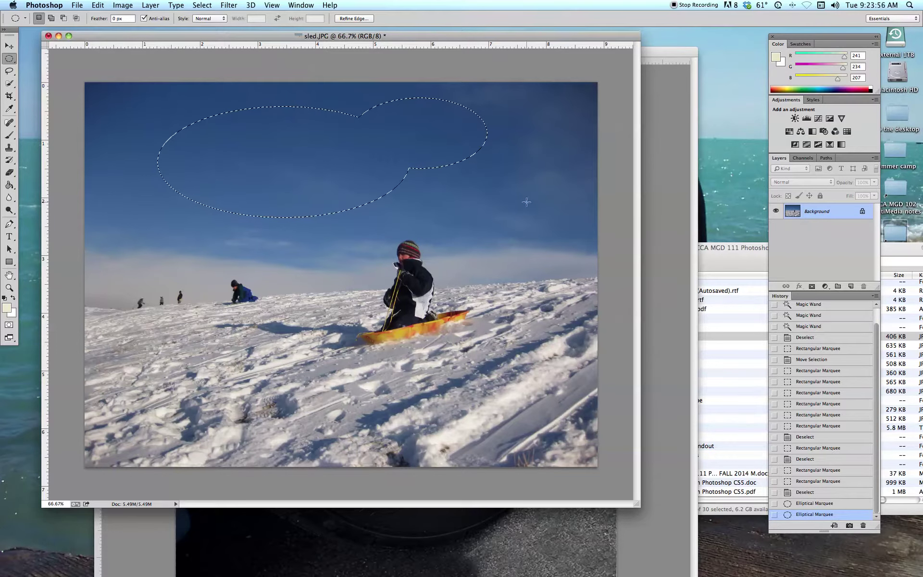
drag(543, 192, 434, 134)
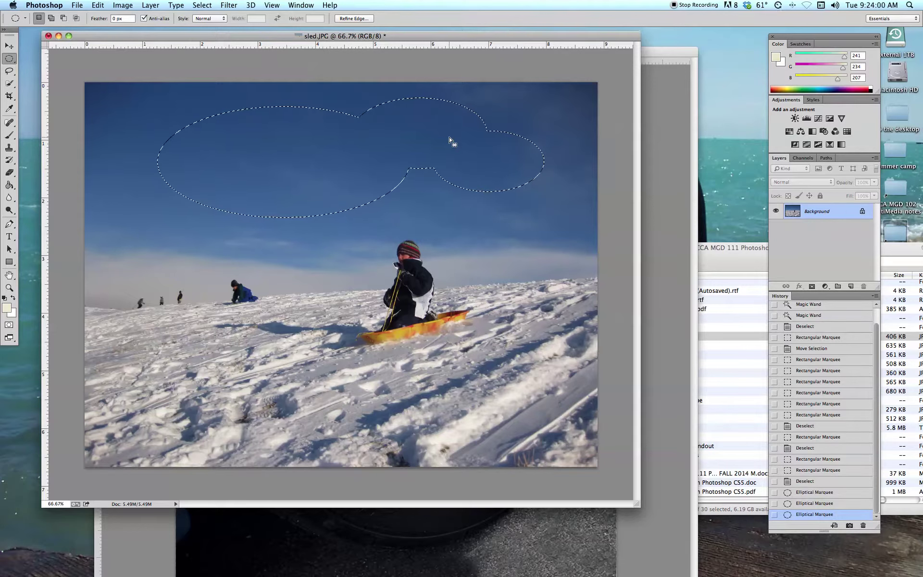
- Subtract a notch from the right lobe and an oval hole from inside the selection
drag(538, 219, 518, 197)
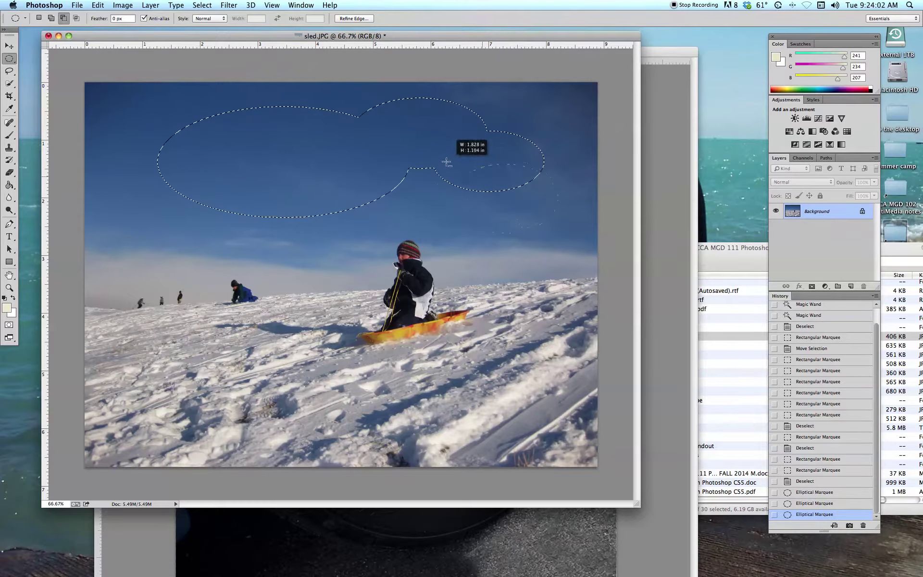
drag(433, 158, 434, 158)
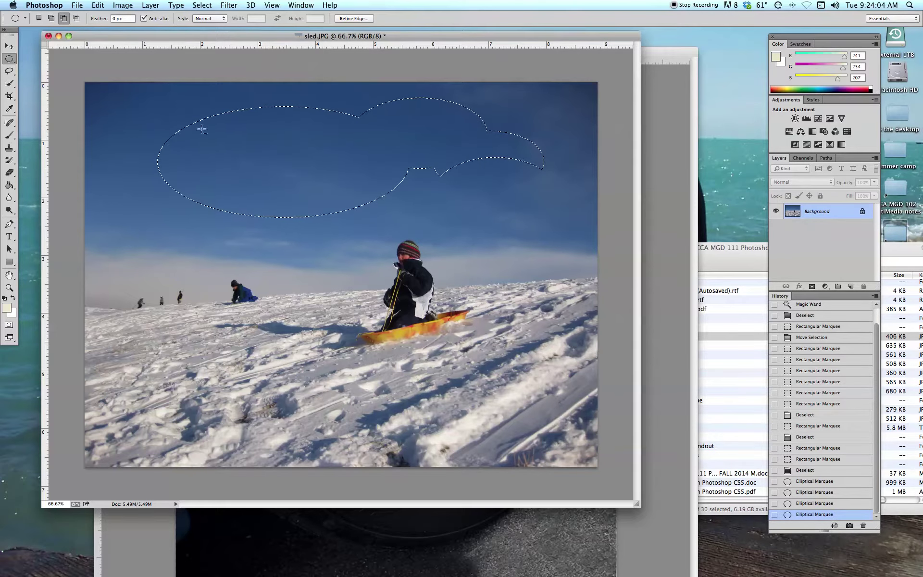
drag(373, 187, 374, 188)
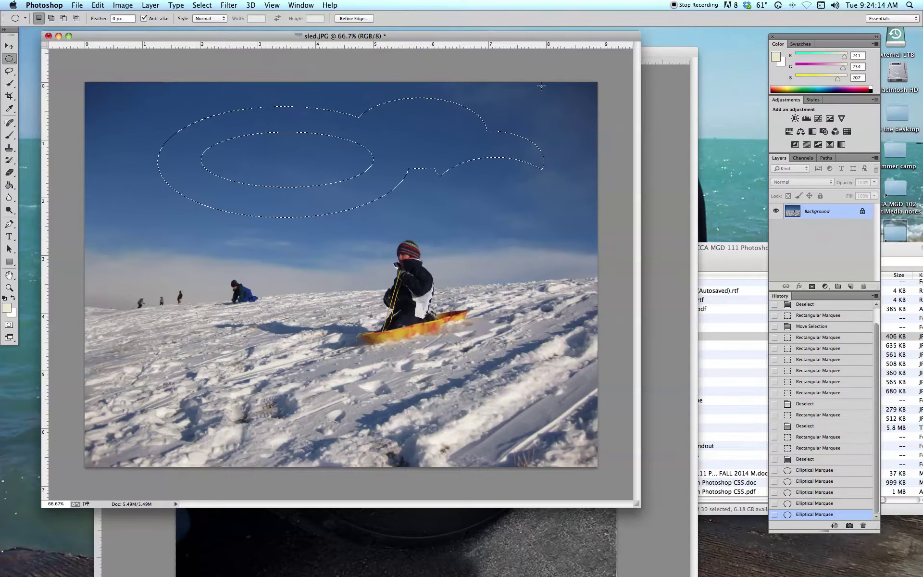
- Bring 67wheel.jpg forward and draw a trial oval selection over the rim
click(647, 79)
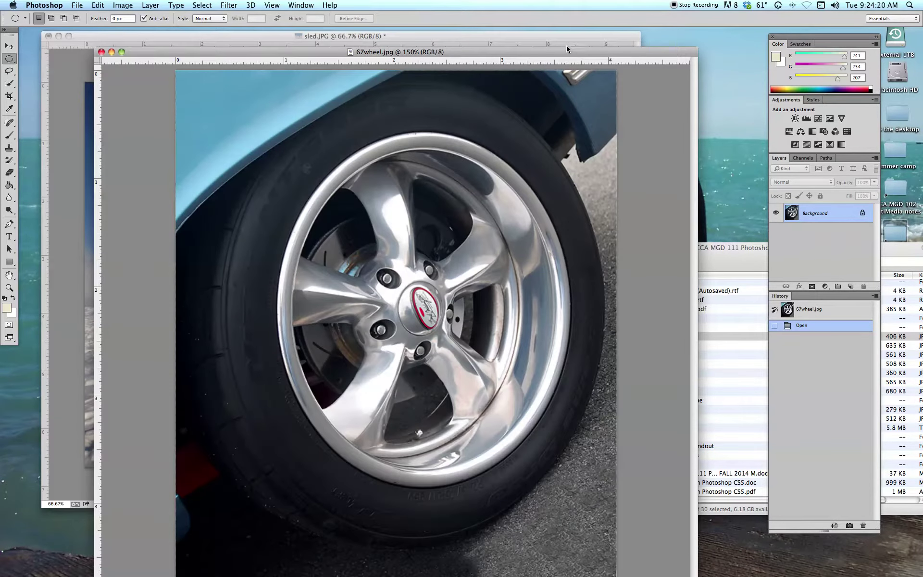
drag(564, 54, 566, 37)
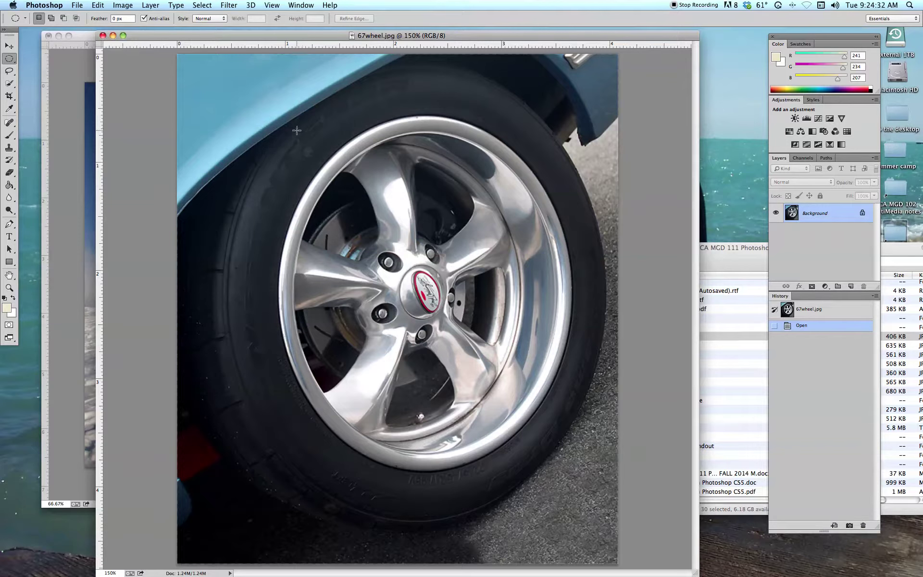
drag(298, 130, 491, 432)
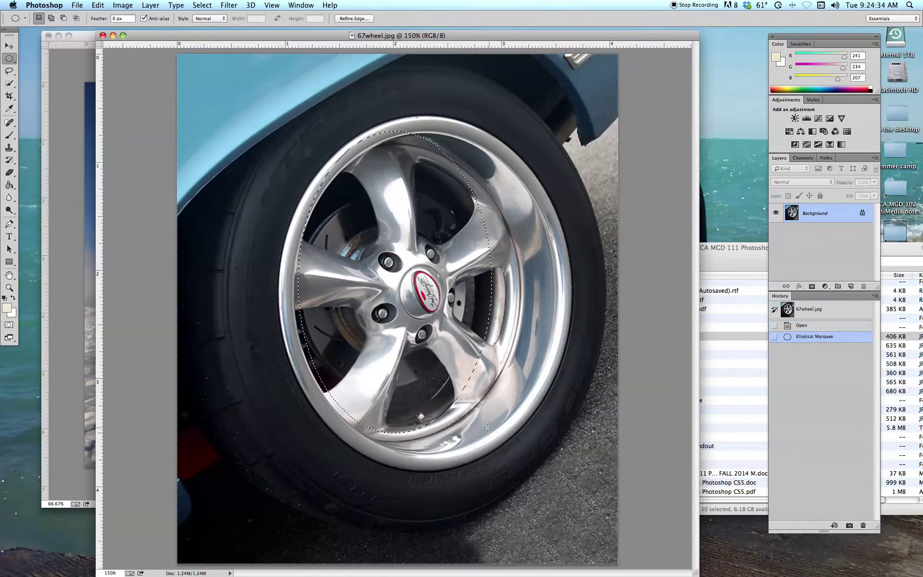
drag(292, 125, 484, 394)
- Deselect the trial oval and zoom in on the wheel photo
key(super+d)
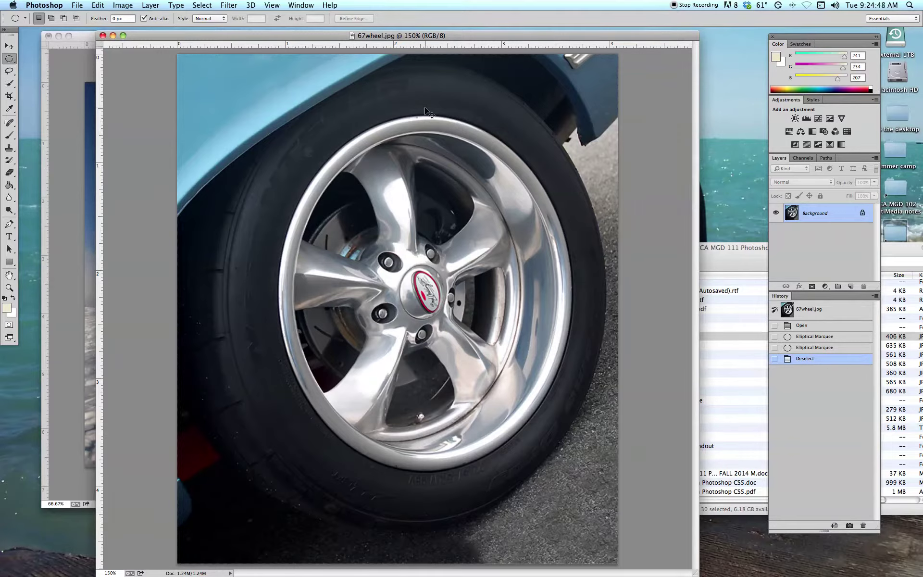
key(super+equal)
scroll(431, 75, up, 2)
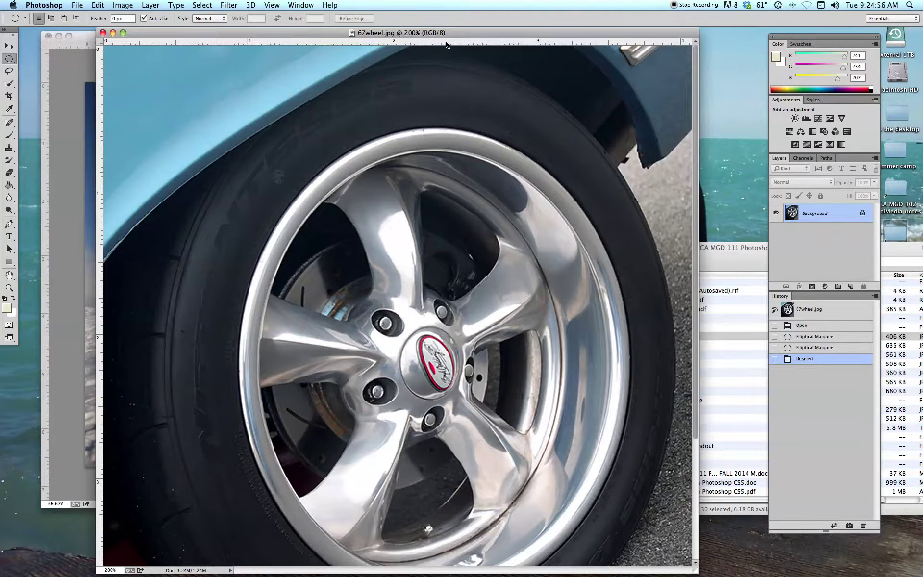
- Place a horizontal guide at the rim's top and a vertical guide at its left edge
drag(446, 45, 450, 128)
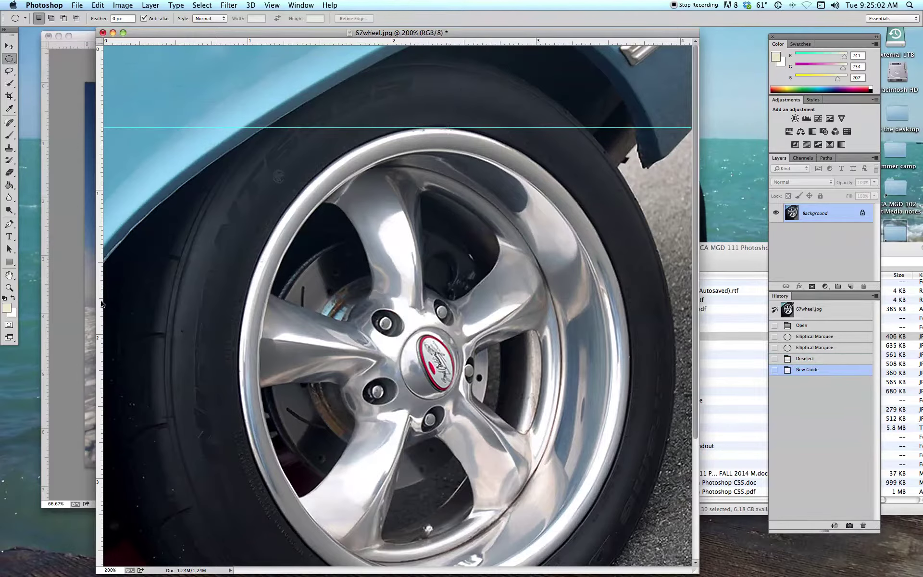
drag(100, 301, 238, 290)
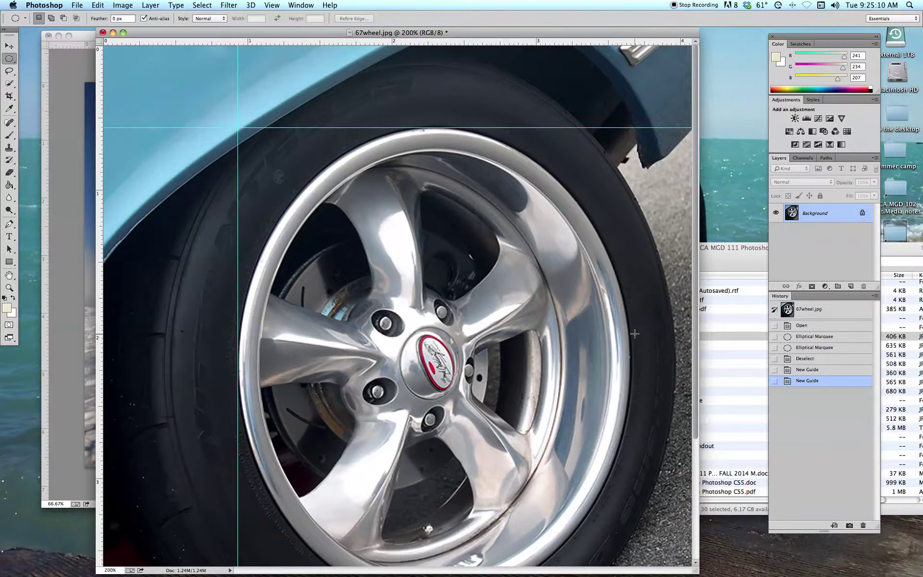
scroll(628, 453, down, 5)
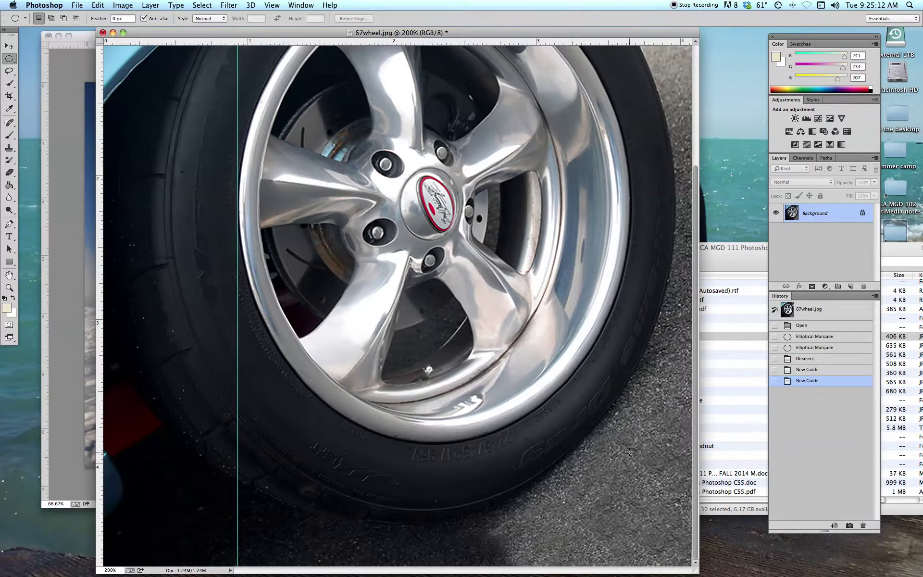
key(super+minus)
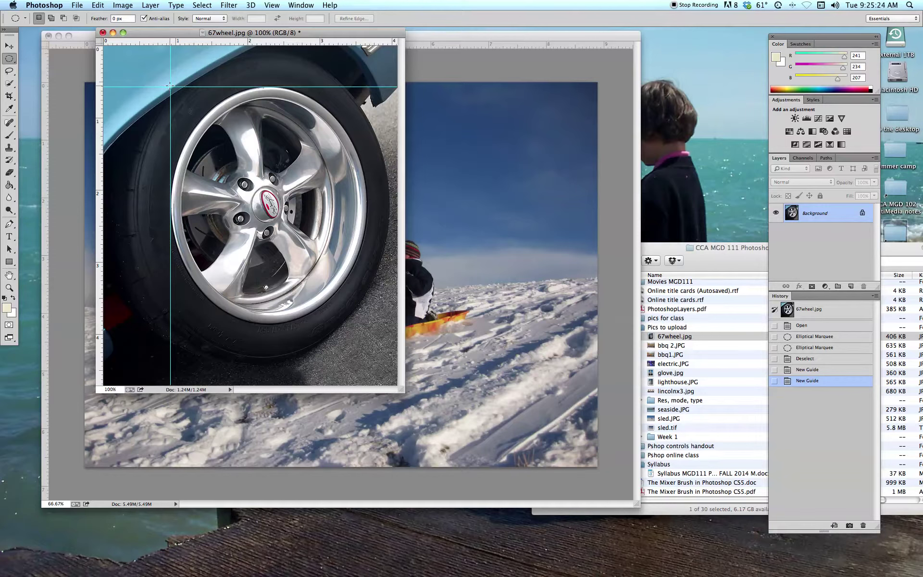
- Drag an oval from the guide intersection across the rim, then zoom in to check its fit
drag(170, 86, 367, 324)
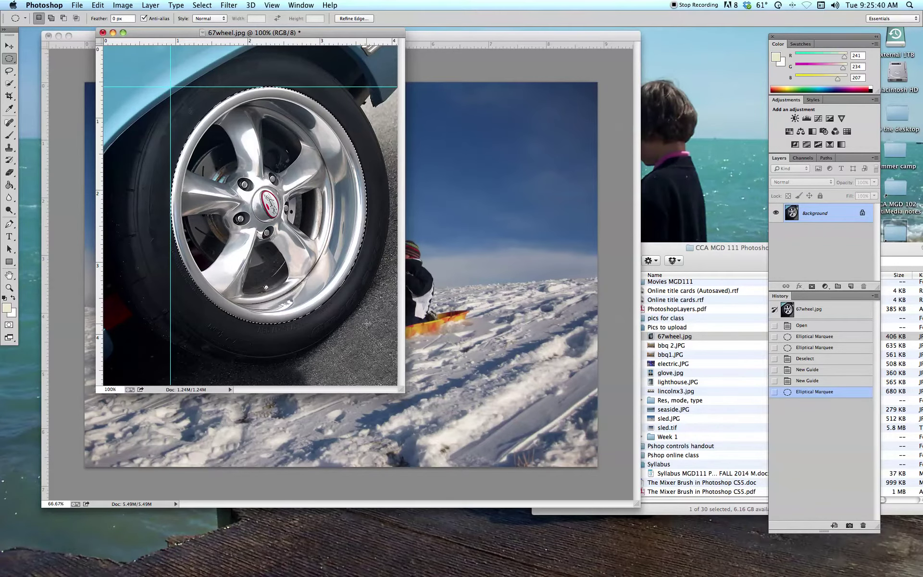
key(super+equal)
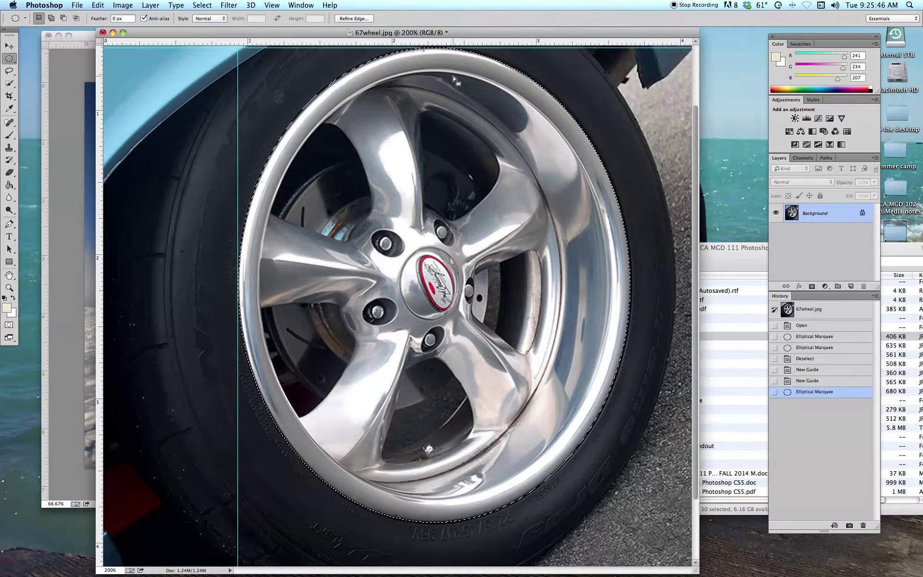
scroll(432, 62, up, 1)
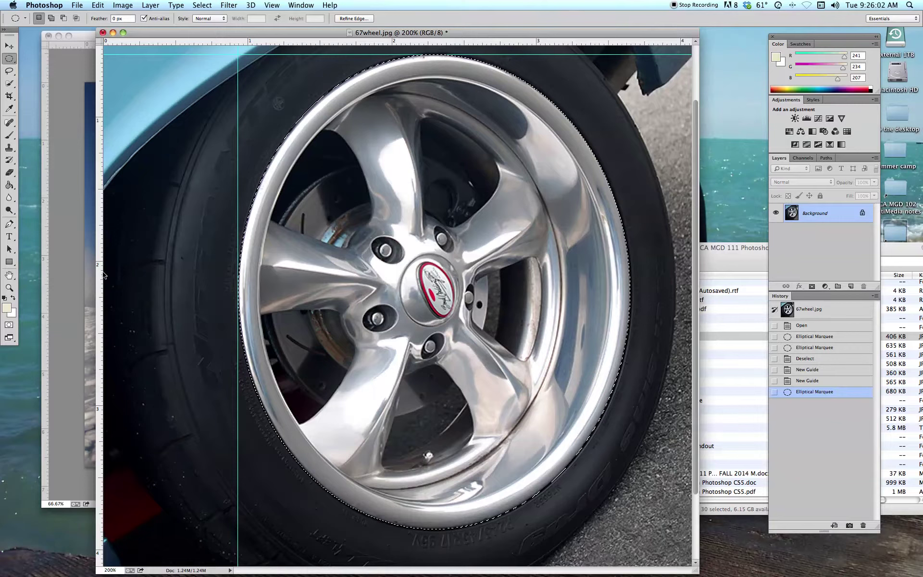
- Add guides crossing at the hub, subtract the hub cap from the rim selection, and fit the photo
drag(103, 274, 399, 261)
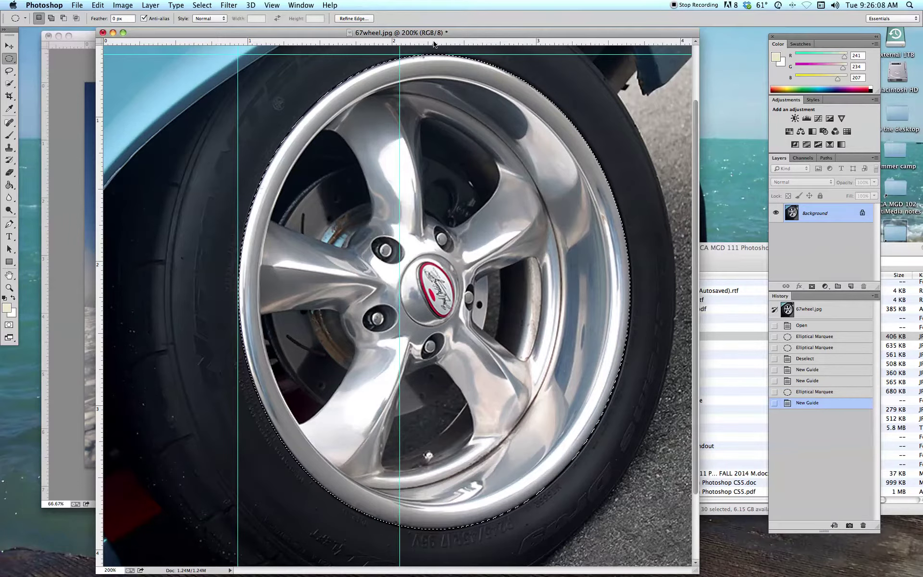
drag(434, 44, 439, 254)
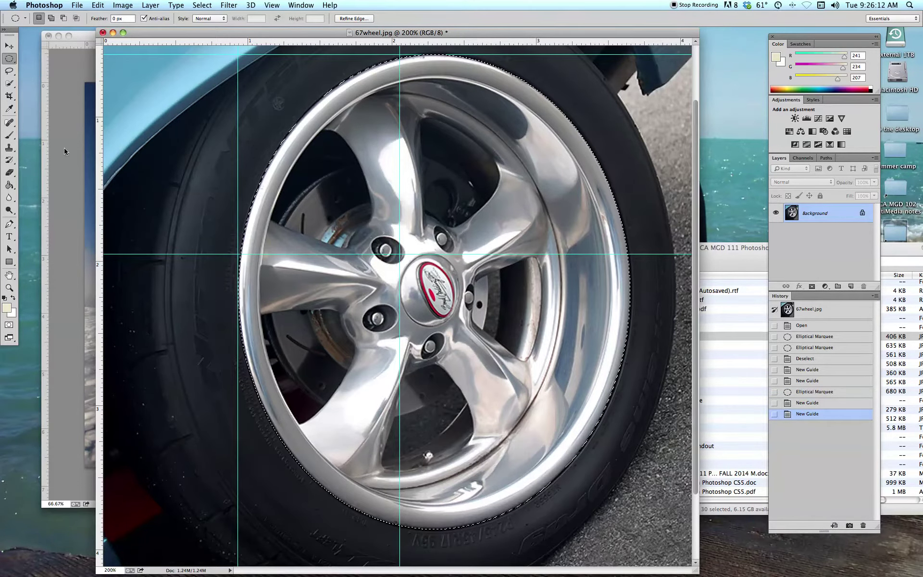
key(shift)
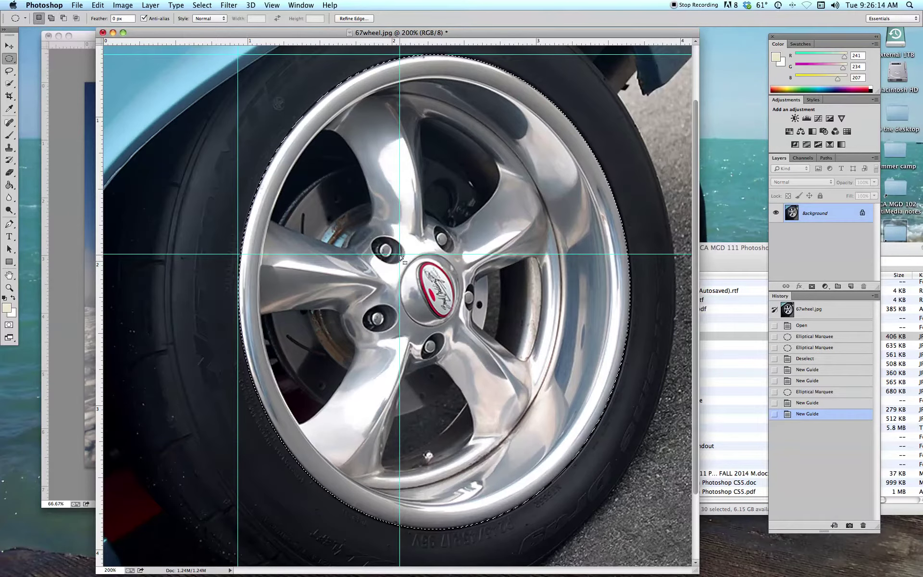
key(alt)
drag(401, 257, 459, 327)
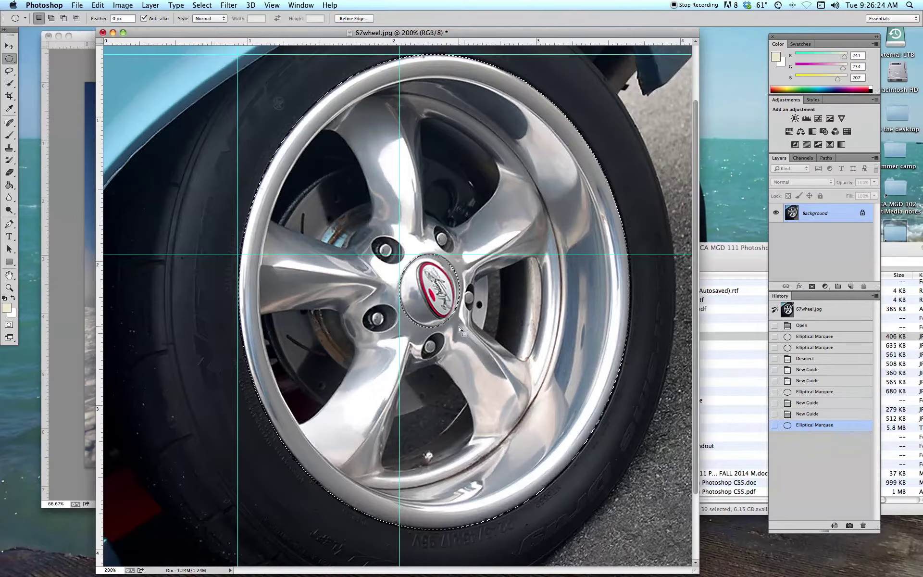
scroll(226, 141, up, 1)
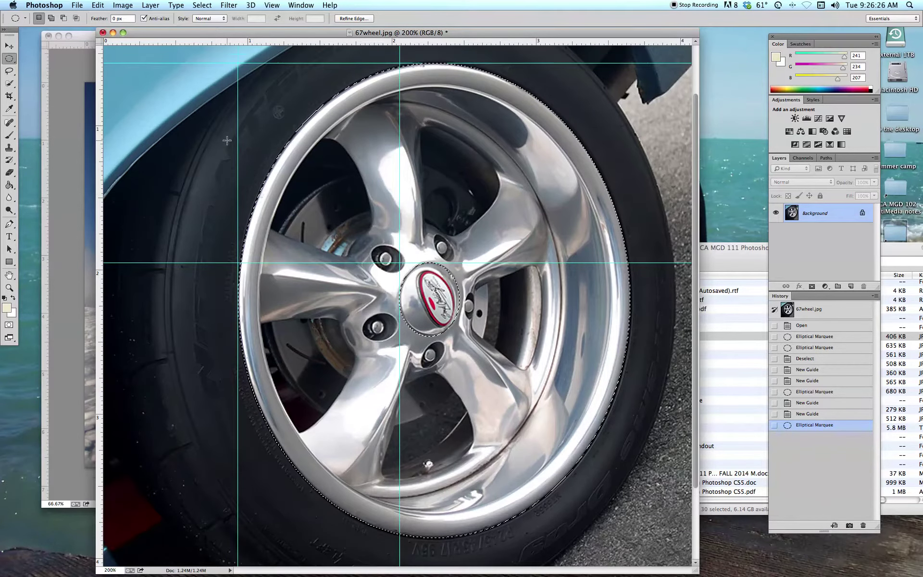
scroll(373, 156, down, 3)
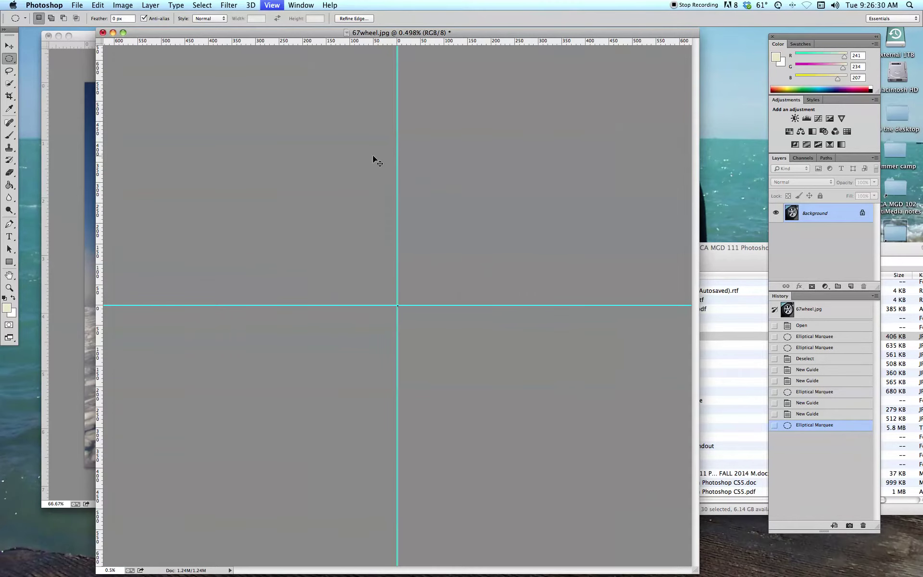
key(super+0)
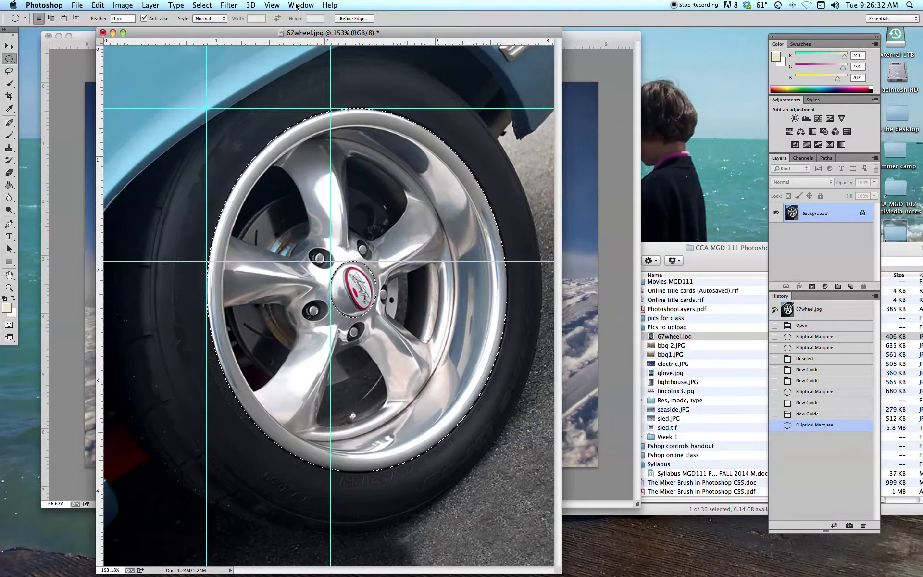
- Remove every guide from 67wheel.jpg with View > Clear Guides
click(270, 4)
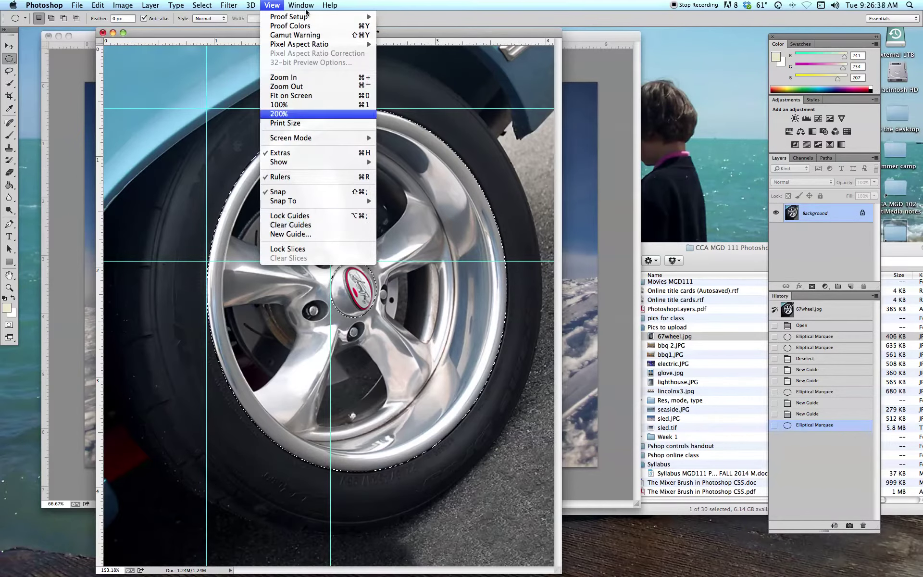
mouse_move(330, 4)
click(496, 91)
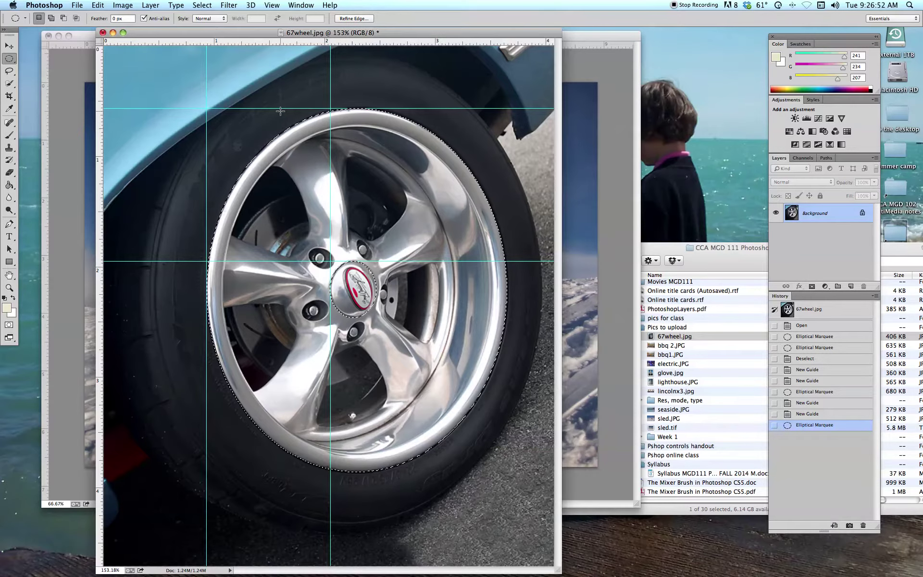
click(272, 5)
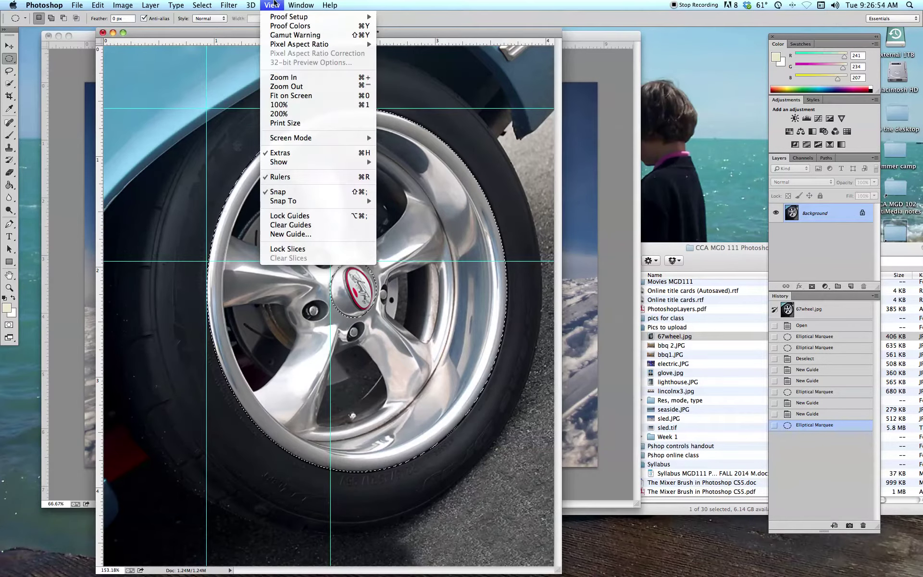
click(311, 224)
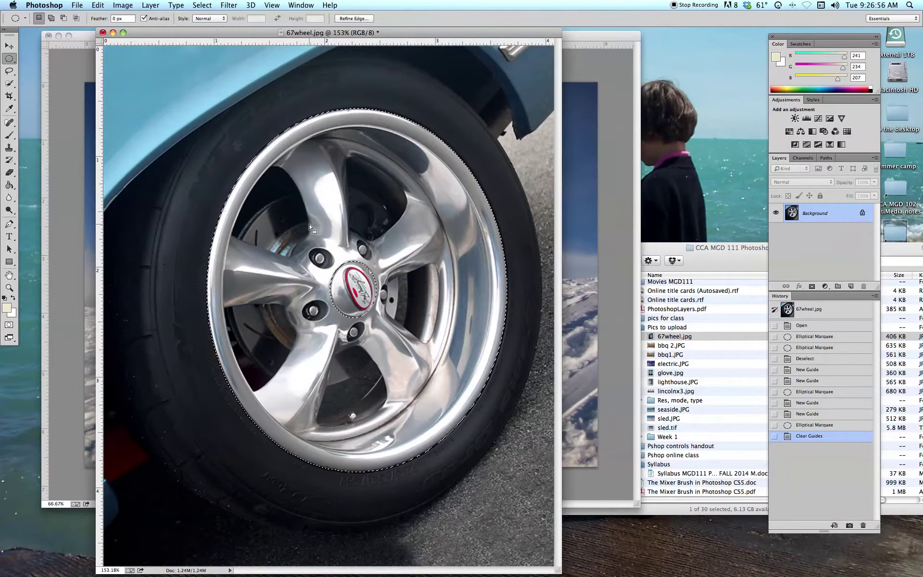
click(130, 4)
mouse_move(137, 31)
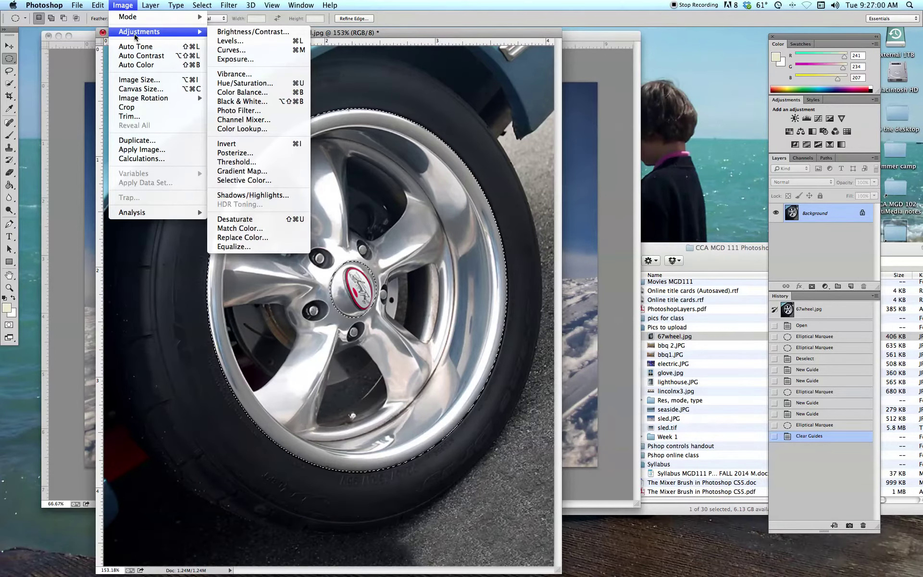
click(241, 33)
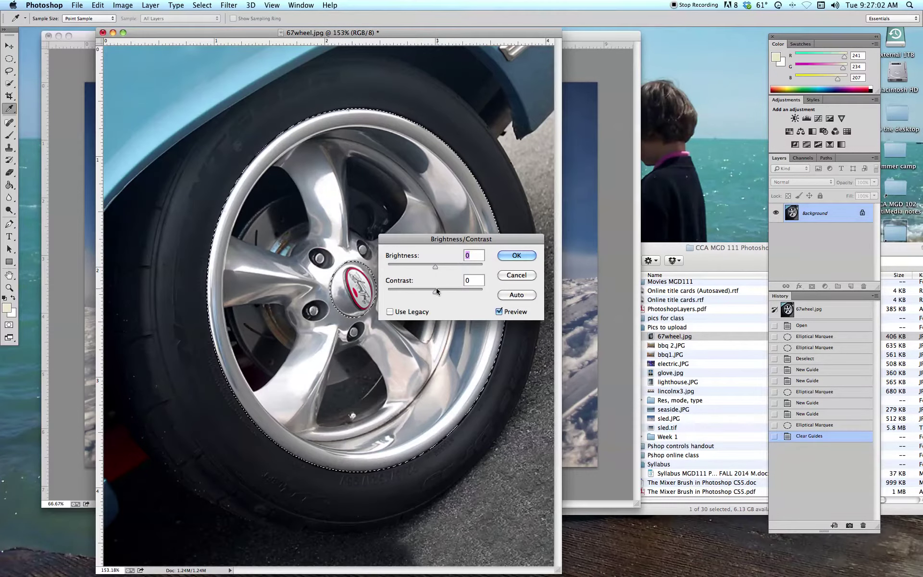
drag(435, 292, 374, 291)
mouse_move(433, 265)
mouse_down()
mouse_move(384, 264)
mouse_move(477, 266)
mouse_move(385, 263)
mouse_move(425, 266)
mouse_up()
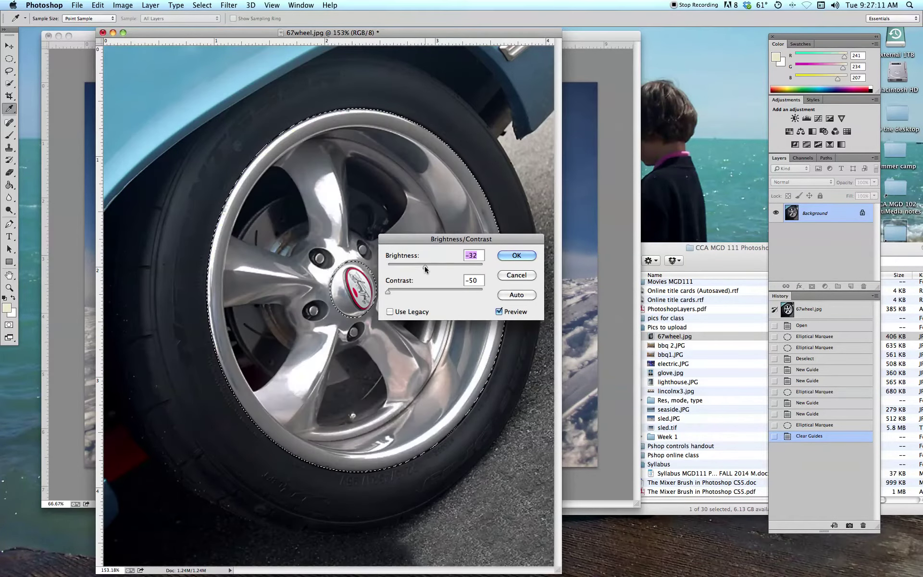
click(513, 278)
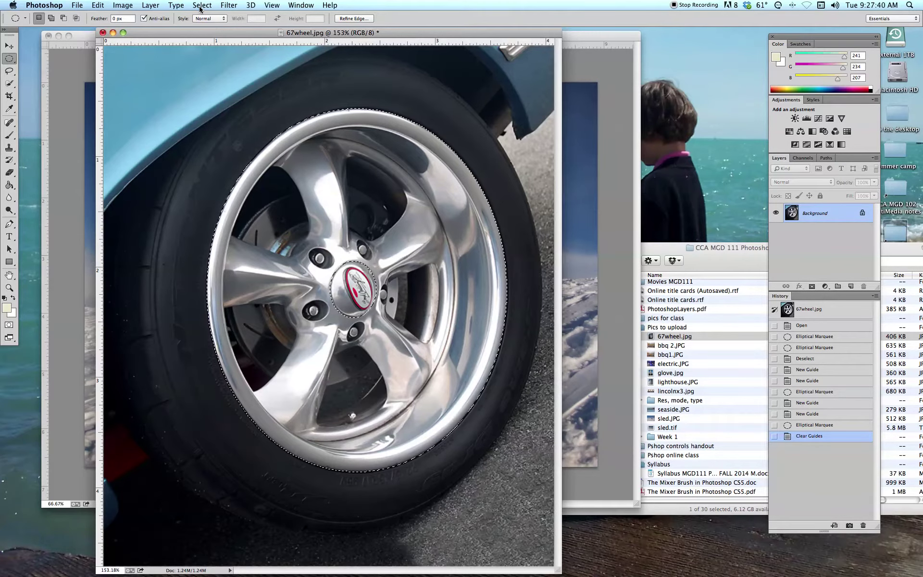
- Apply Select > Inverse so everything except the wheel rim is selected
click(202, 6)
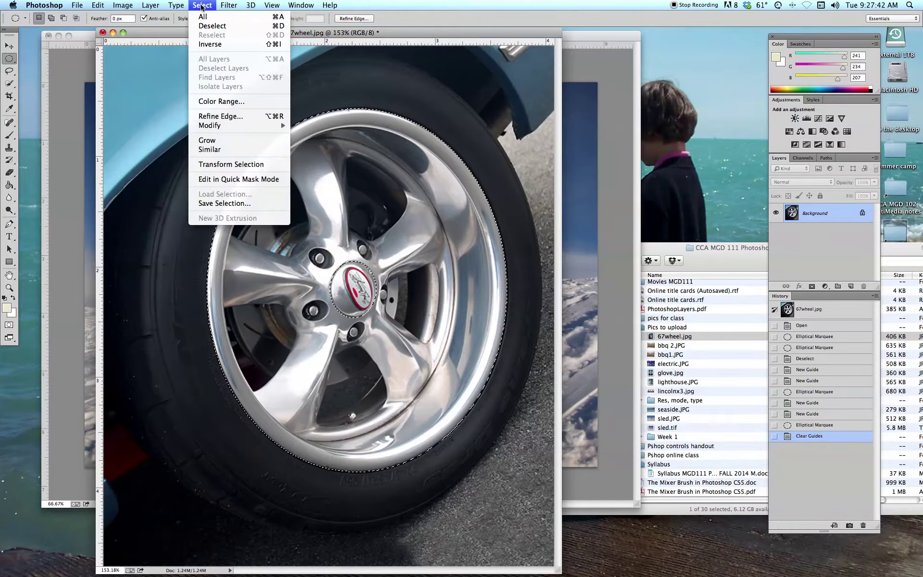
click(210, 45)
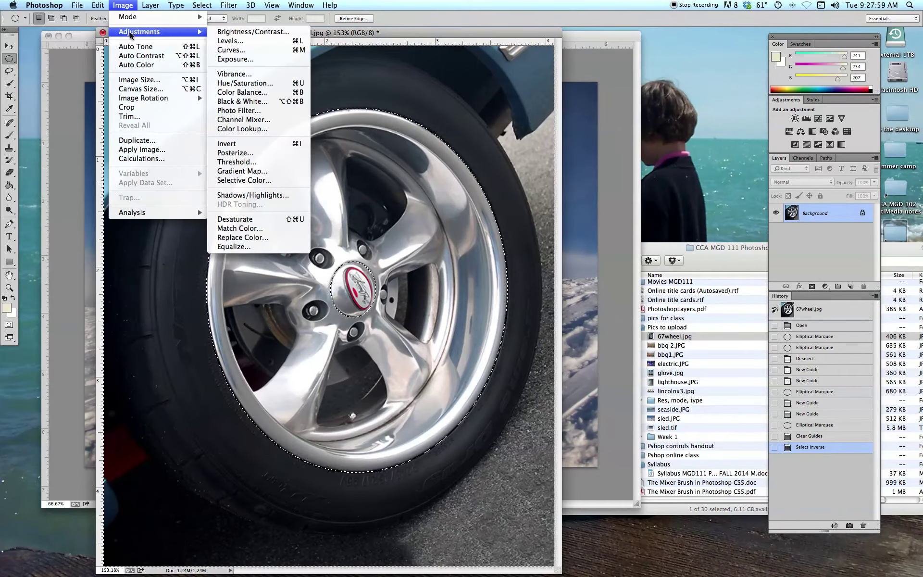
click(288, 33)
drag(435, 292, 519, 269)
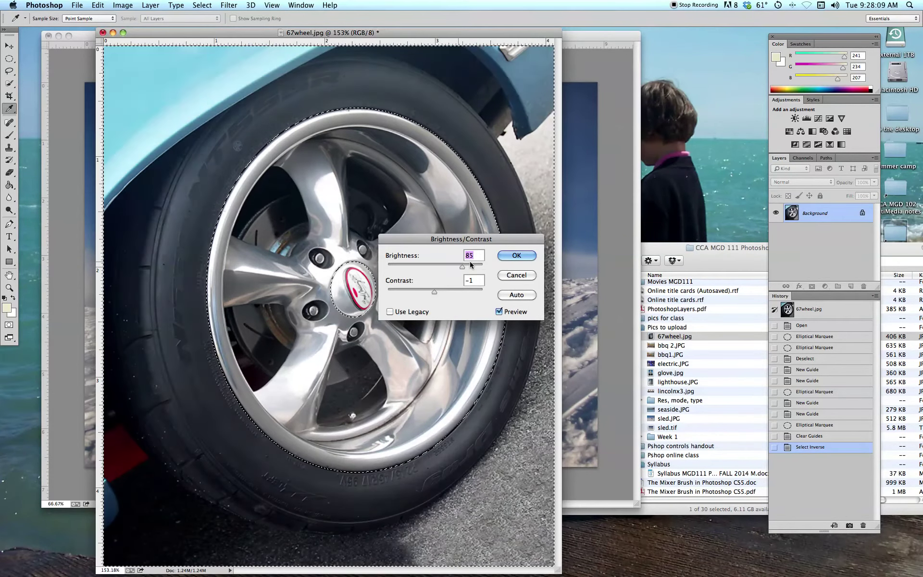
drag(486, 261, 430, 262)
click(516, 275)
key(m)
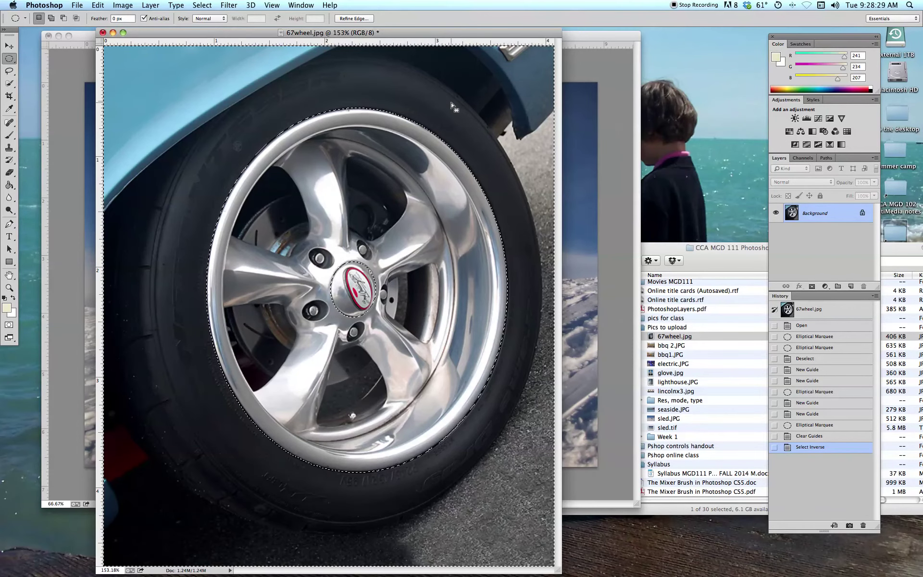
click(198, 4)
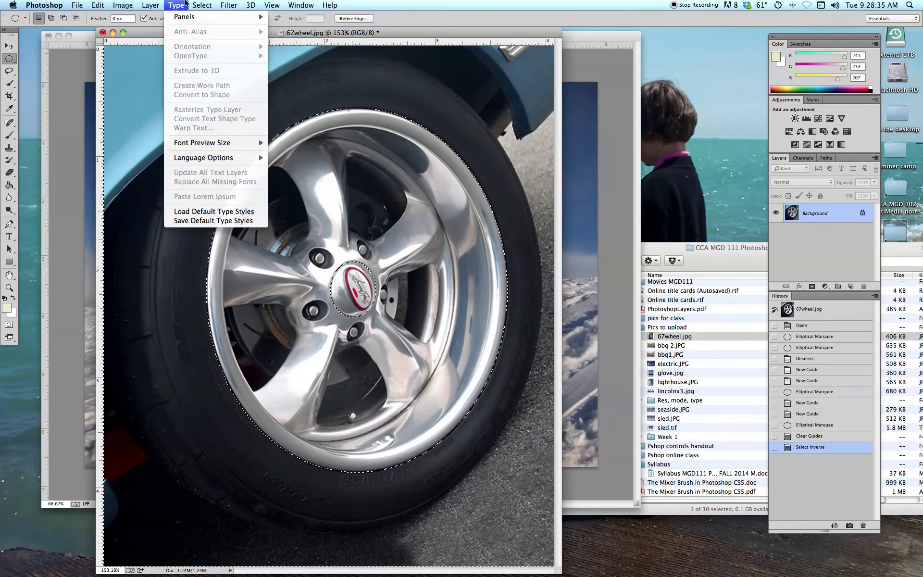
click(201, 4)
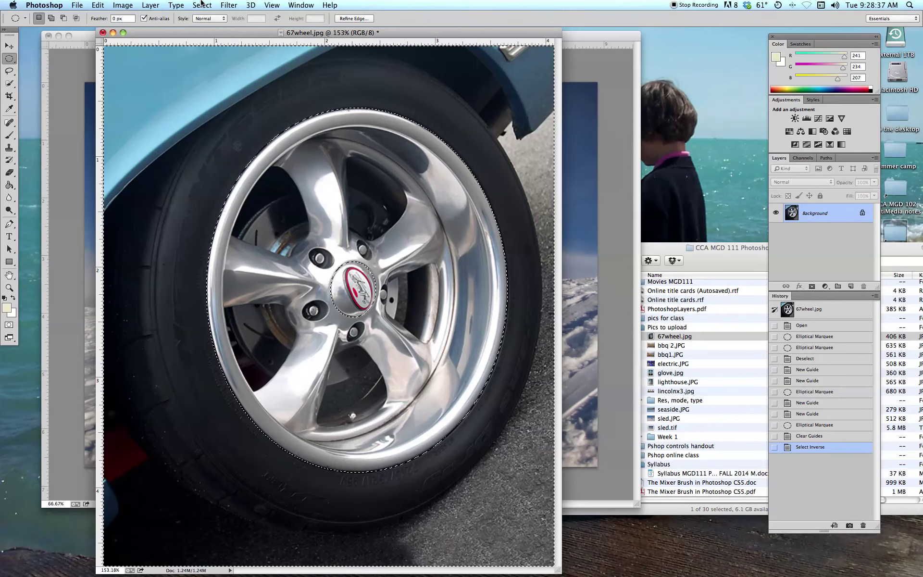